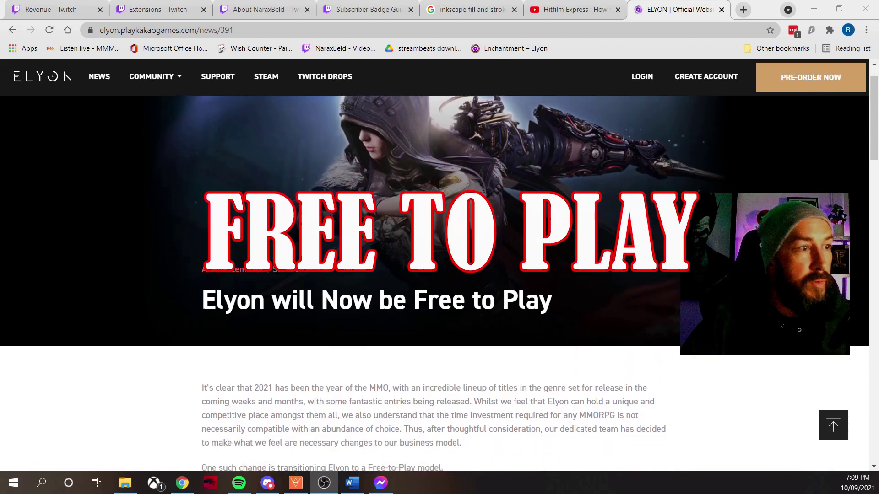
scroll(539, 243, "down", 1)
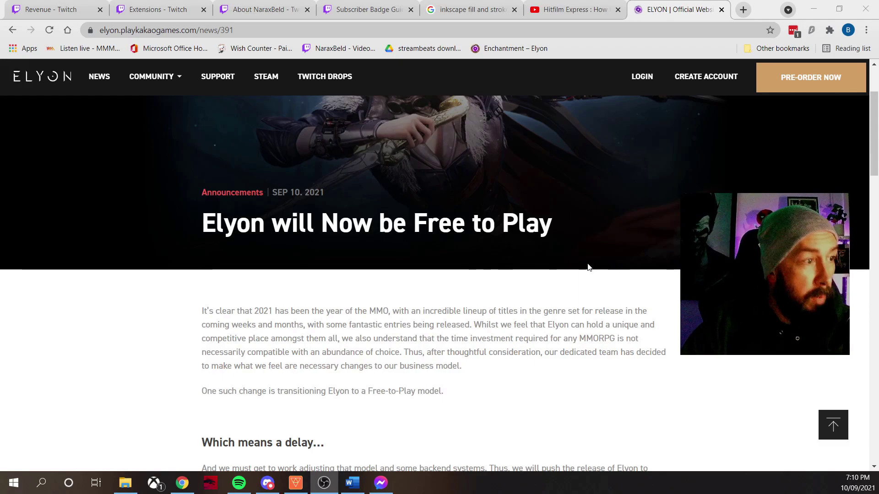
scroll(590, 269, "down", 1)
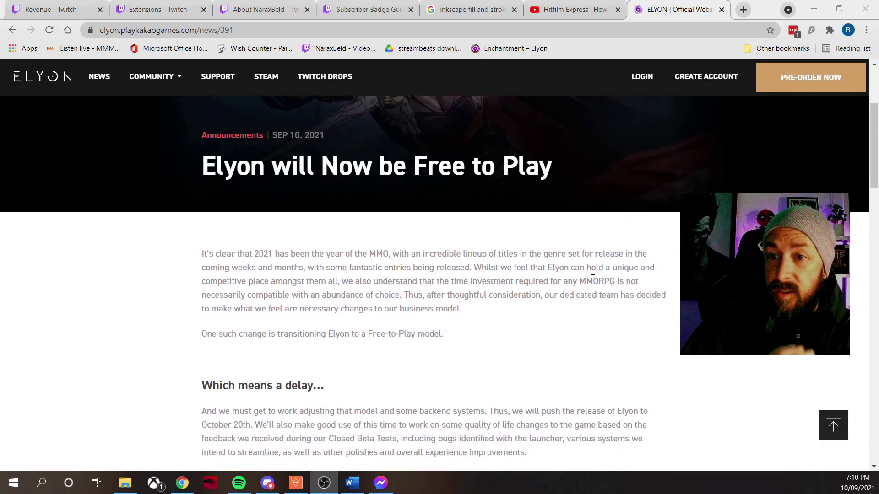
scroll(592, 272, "down", 1)
scroll(528, 299, "down", 1)
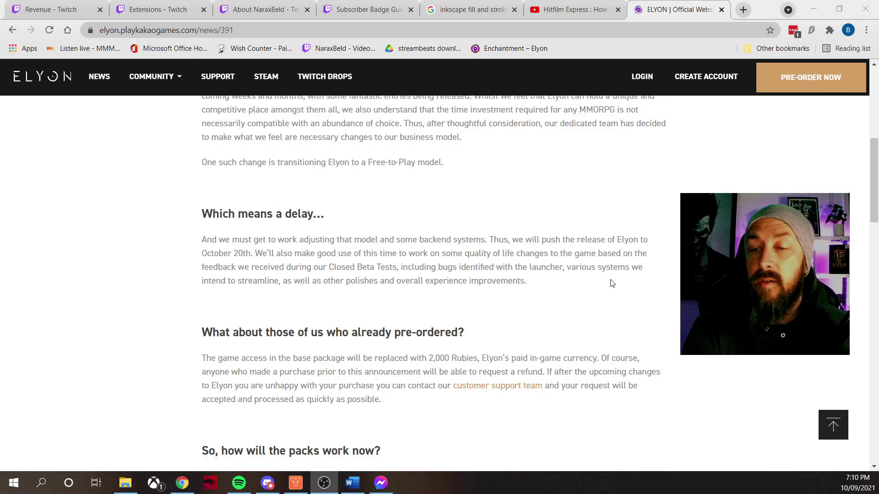
scroll(582, 272, "down", 2)
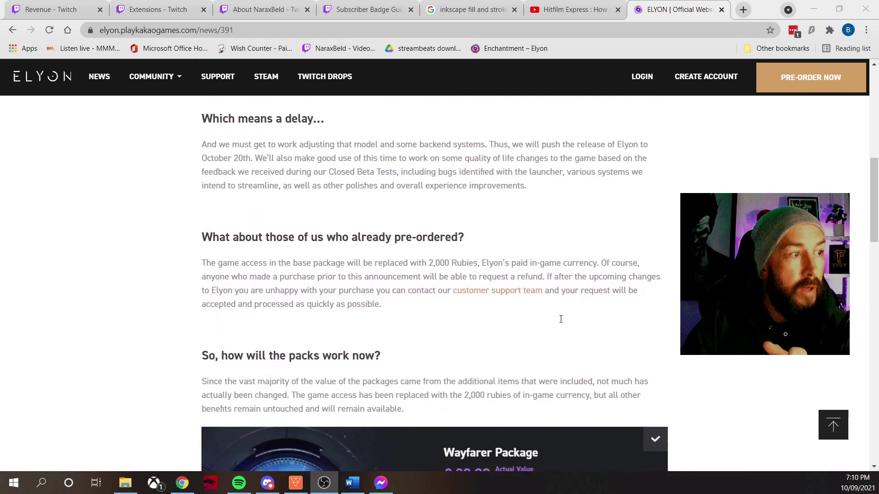
scroll(564, 309, "down", 2)
scroll(564, 318, "down", 2)
scroll(564, 318, "down", 2)
scroll(564, 318, "down", 2)
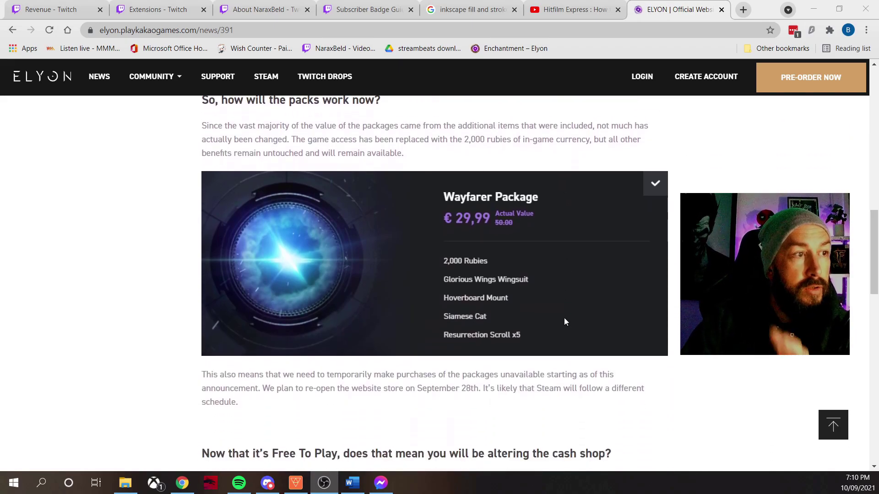
scroll(564, 318, "down", 1)
scroll(566, 313, "down", 1)
scroll(566, 313, "down", 1)
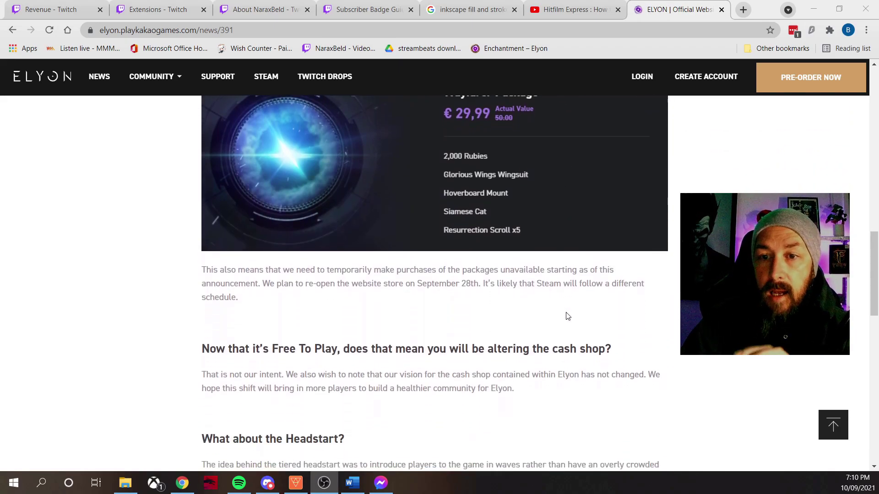
scroll(566, 312, "down", 1)
scroll(567, 315, "down", 1)
scroll(567, 315, "down", 1)
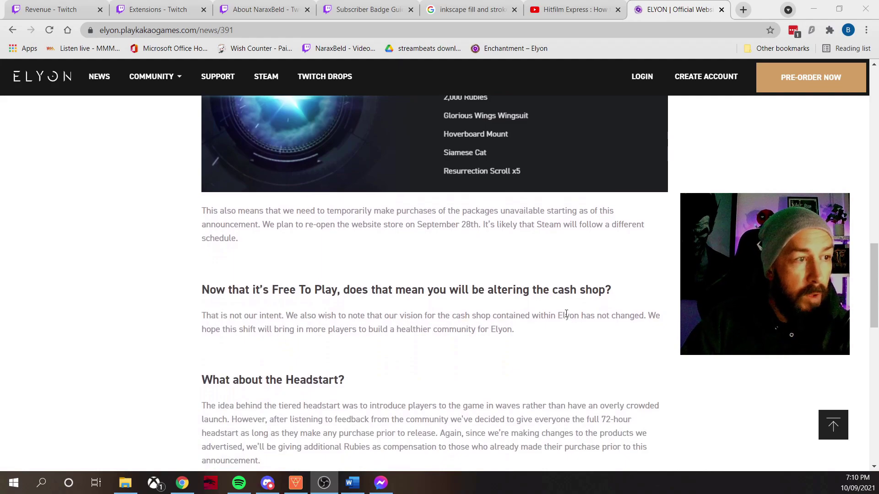
scroll(566, 314, "down", 1)
scroll(566, 314, "down", 1)
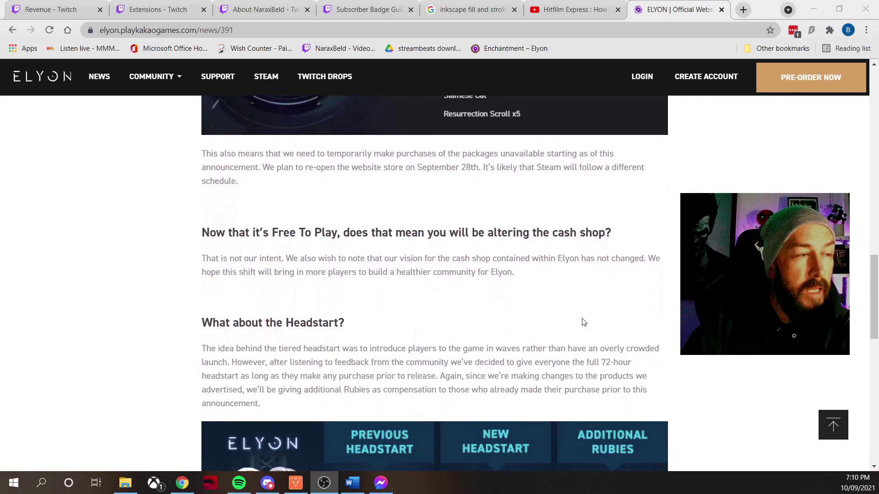
scroll(582, 322, "down", 1)
scroll(582, 323, "down", 1)
scroll(582, 322, "down", 1)
scroll(583, 325, "down", 1)
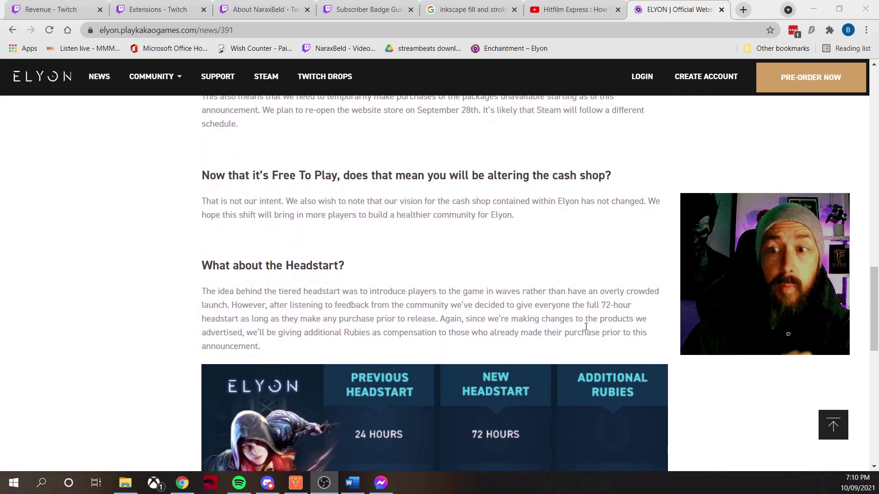
scroll(585, 324, "down", 2)
scroll(581, 325, "down", 1)
scroll(581, 325, "down", 2)
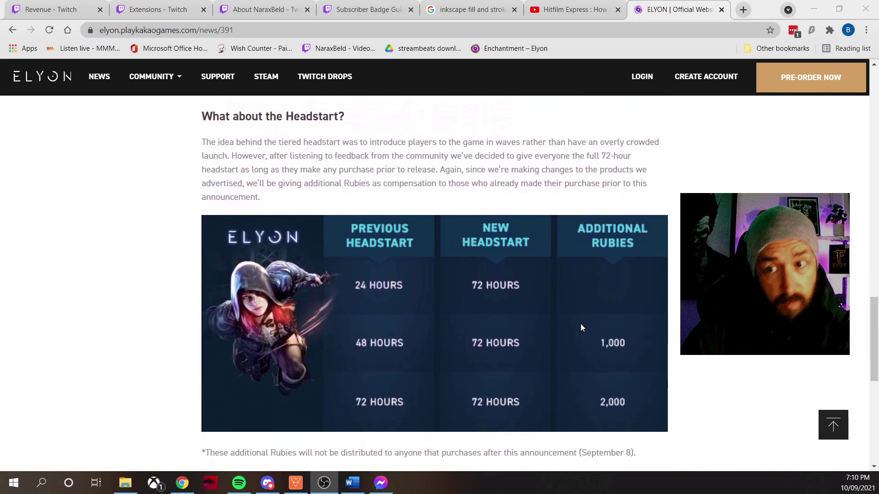
scroll(580, 323, "down", 2)
scroll(580, 323, "down", 1)
scroll(580, 323, "down", 2)
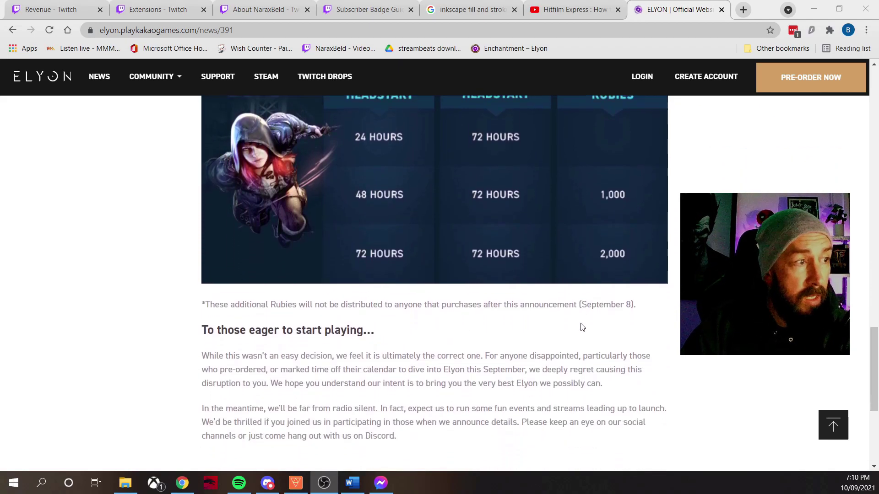
scroll(580, 324, "down", 2)
scroll(580, 323, "up", 2)
scroll(595, 310, "up", 4)
scroll(595, 311, "up", 4)
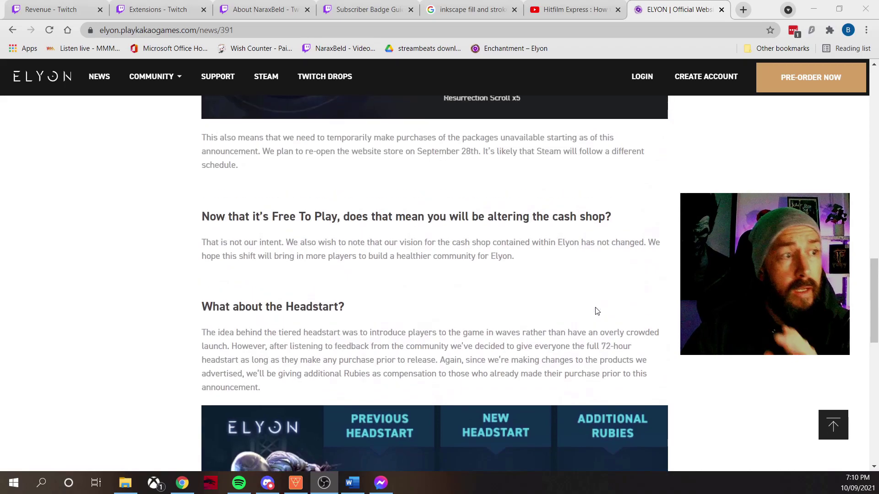
scroll(595, 311, "up", 4)
scroll(595, 311, "up", 4)
scroll(595, 311, "up", 4)
scroll(595, 310, "up", 4)
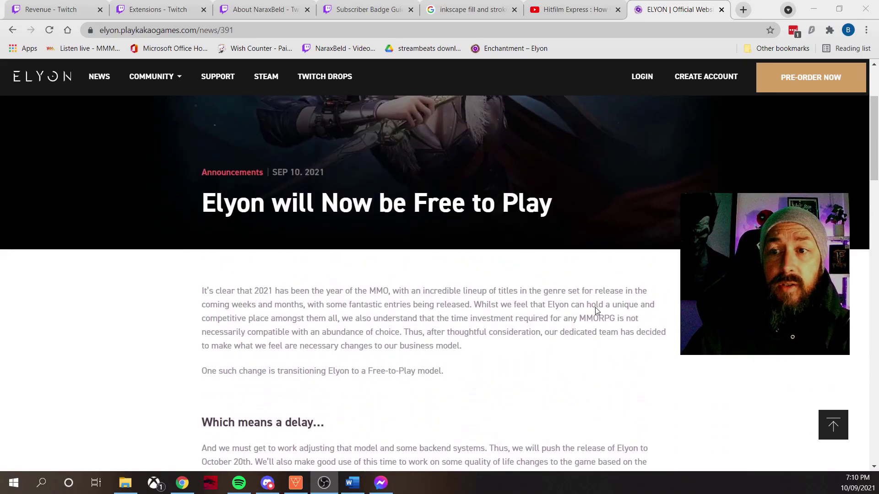
scroll(595, 311, "up", 3)
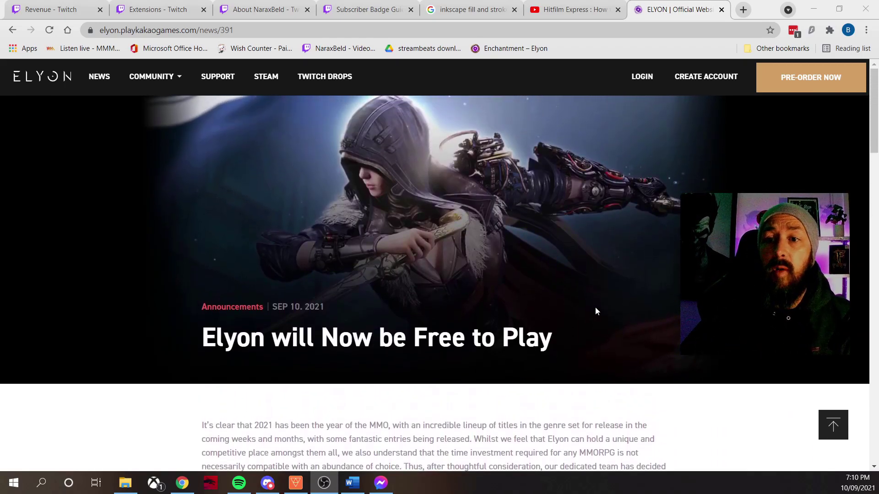